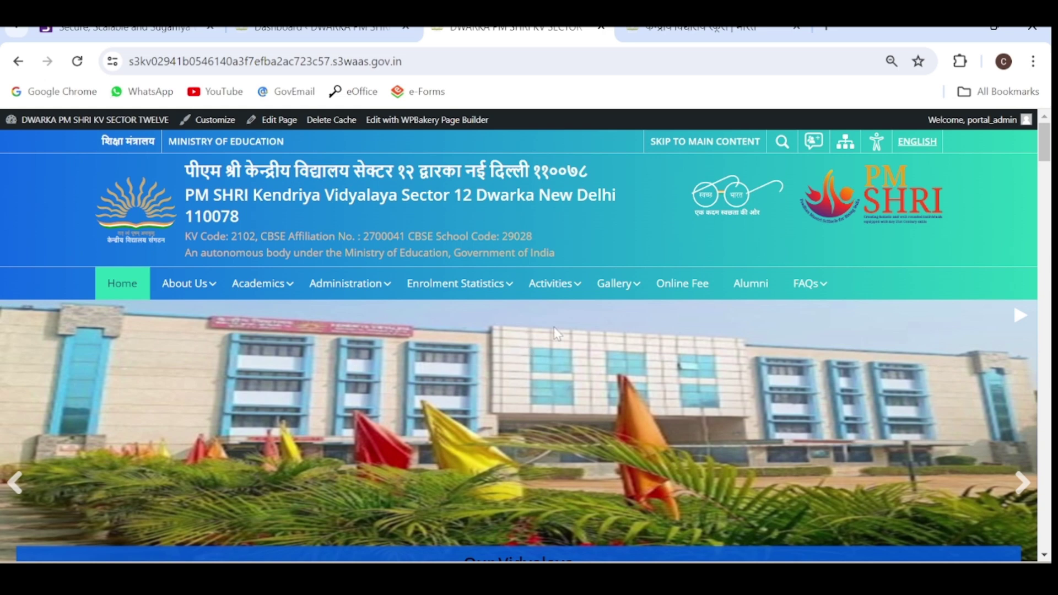
Open Gallery > Video Gallery on the school site and confirm it shows 'No videos found.'.
{"action": "mouse_move", "coordinate": [628, 287]}
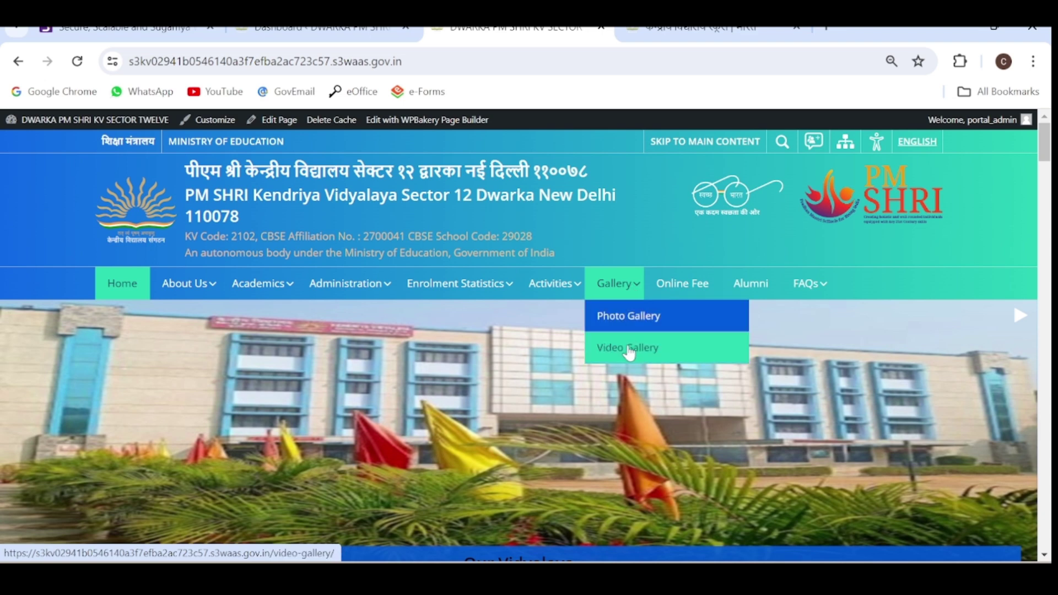
{"action": "left_click", "coordinate": [629, 349]}
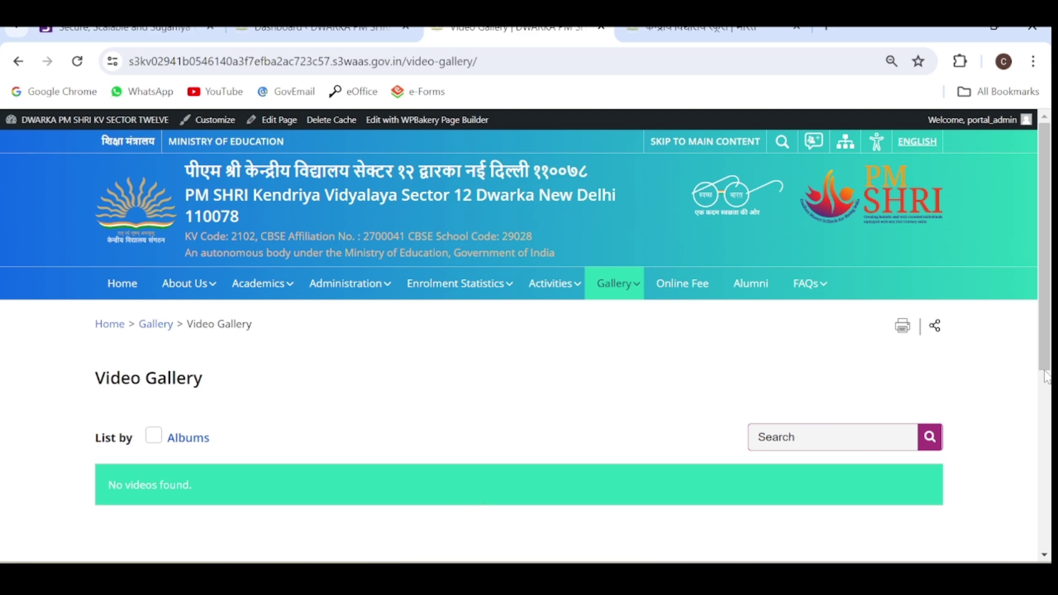
{"action": "left_click_drag", "start_coordinate": [1047, 357], "coordinate": [1047, 379]}
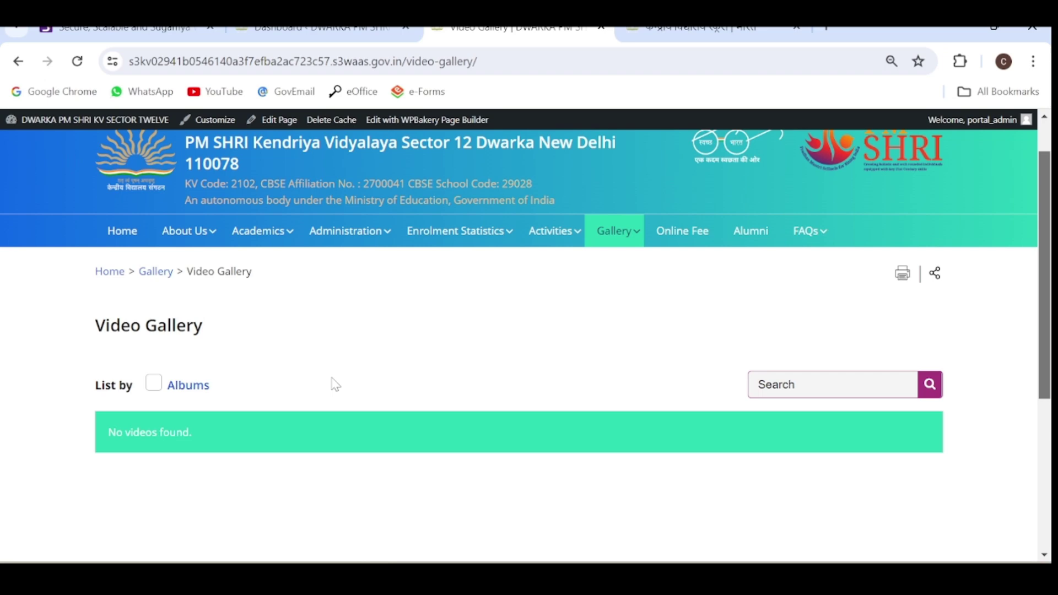
From the admin dashboard, add a new video titled 'PM SHRI activities in the school' and find the Youtube Video ID field.
{"action": "left_click", "coordinate": [319, 27]}
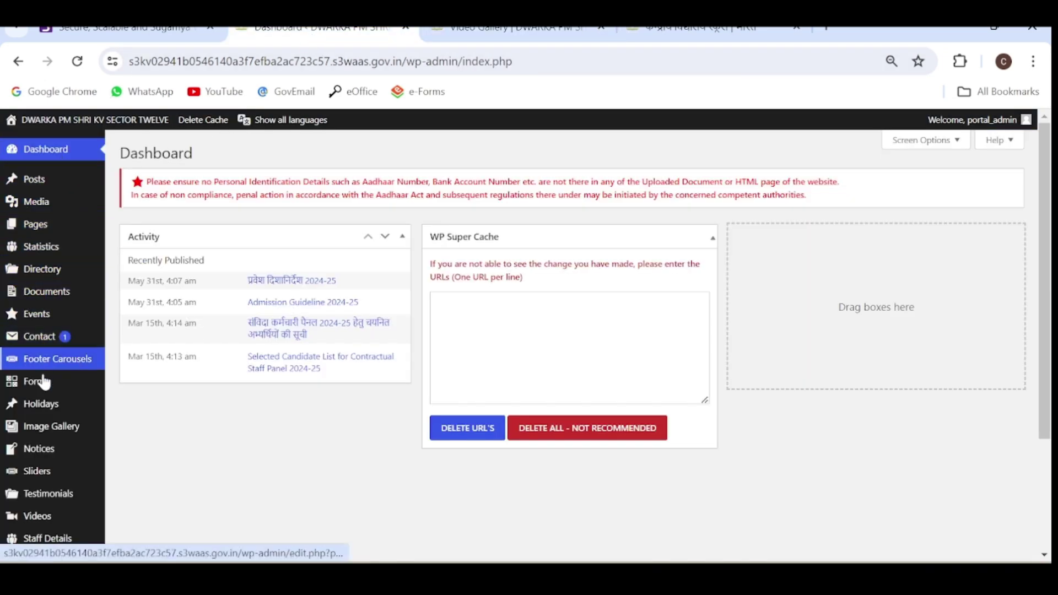
{"action": "left_click", "coordinate": [38, 524]}
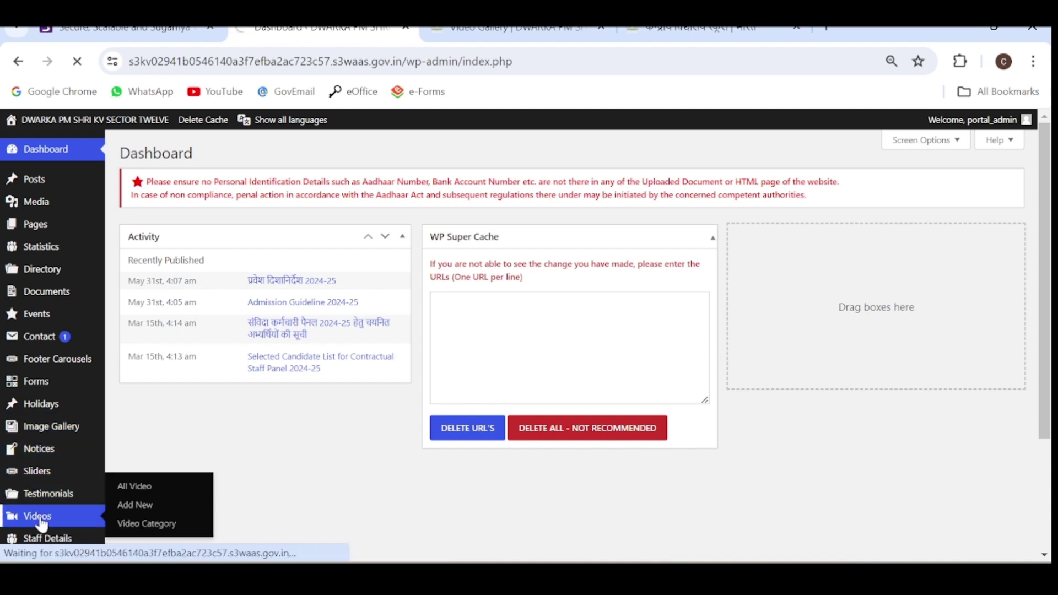
{"action": "left_click", "coordinate": [200, 158]}
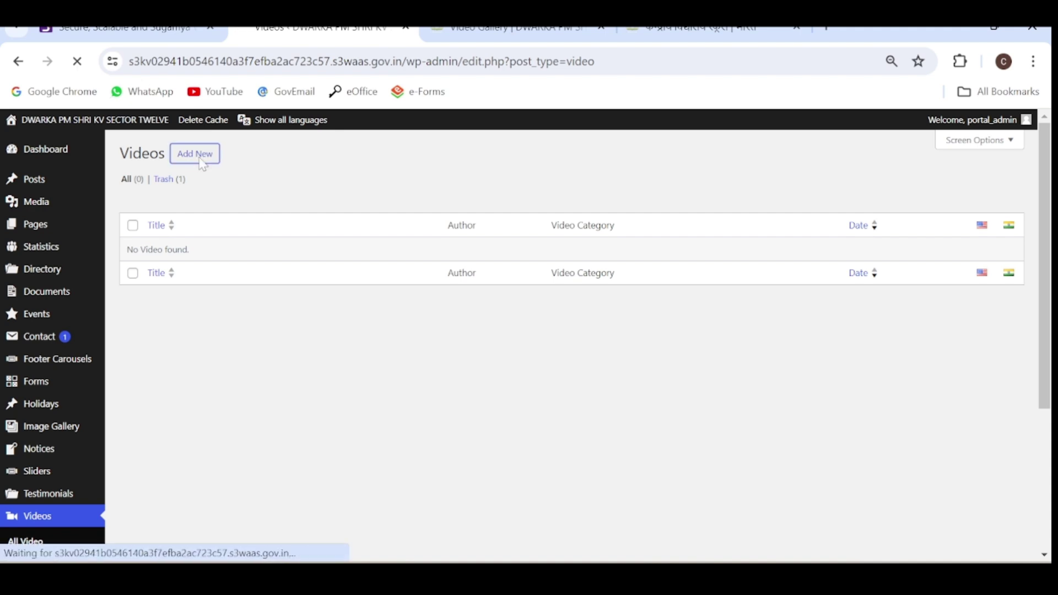
{"action": "type", "text": "PM SHRI activities in "}
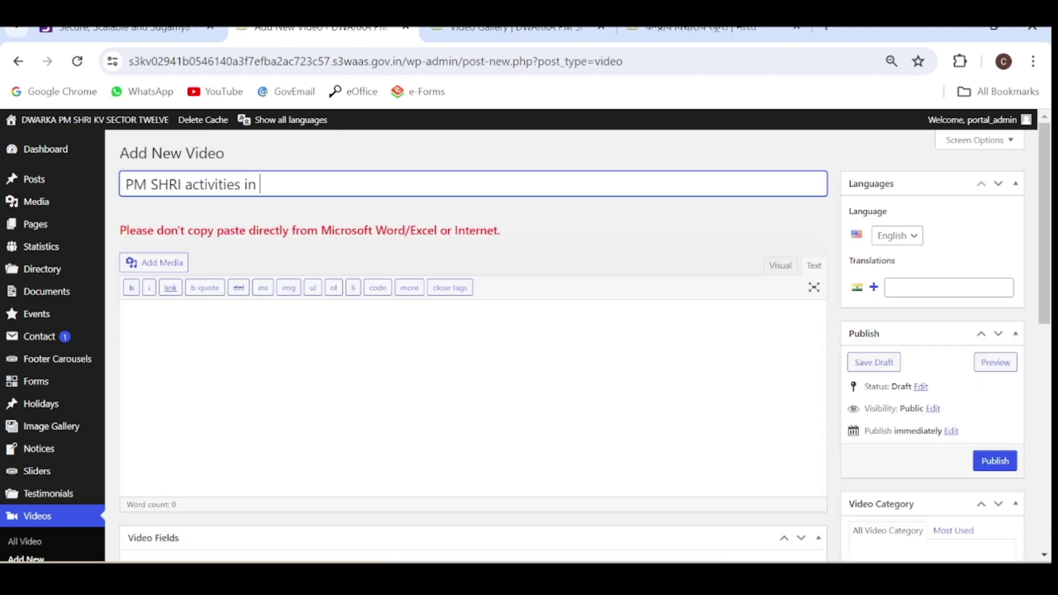
{"action": "type", "text": "the school"}
{"action": "left_click_drag", "start_coordinate": [327, 185], "coordinate": [124, 185]}
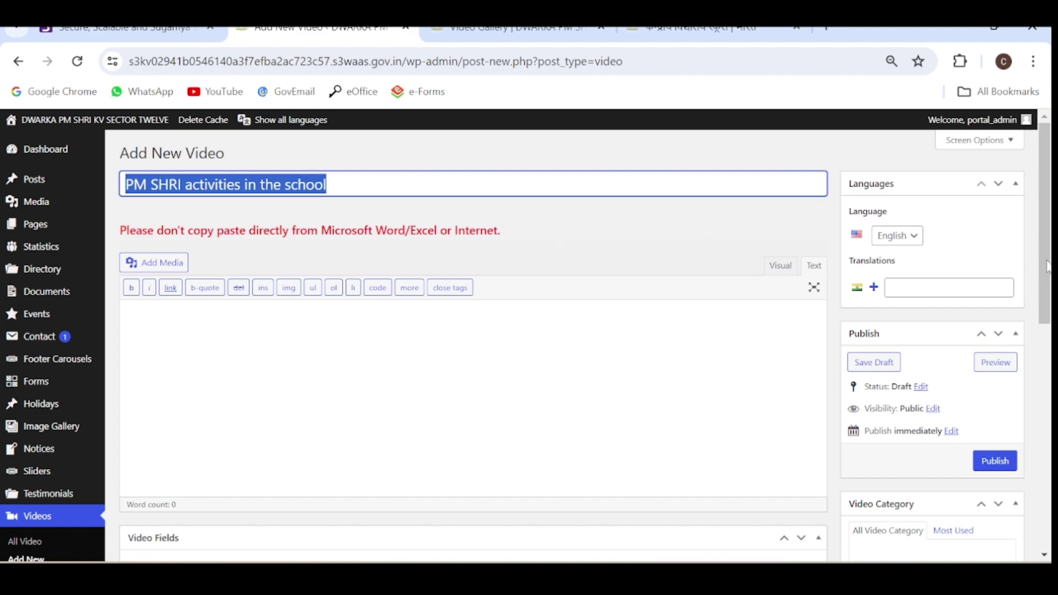
{"action": "scroll", "coordinate": [1049, 267], "scroll_direction": "down", "scroll_amount": 5}
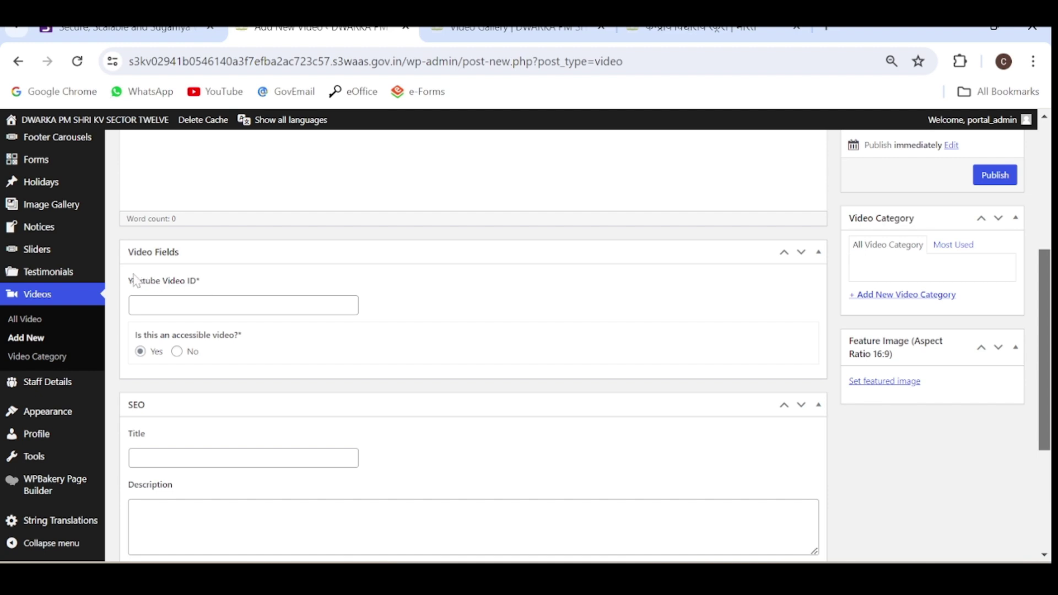
{"action": "left_click_drag", "start_coordinate": [130, 280], "coordinate": [202, 290]}
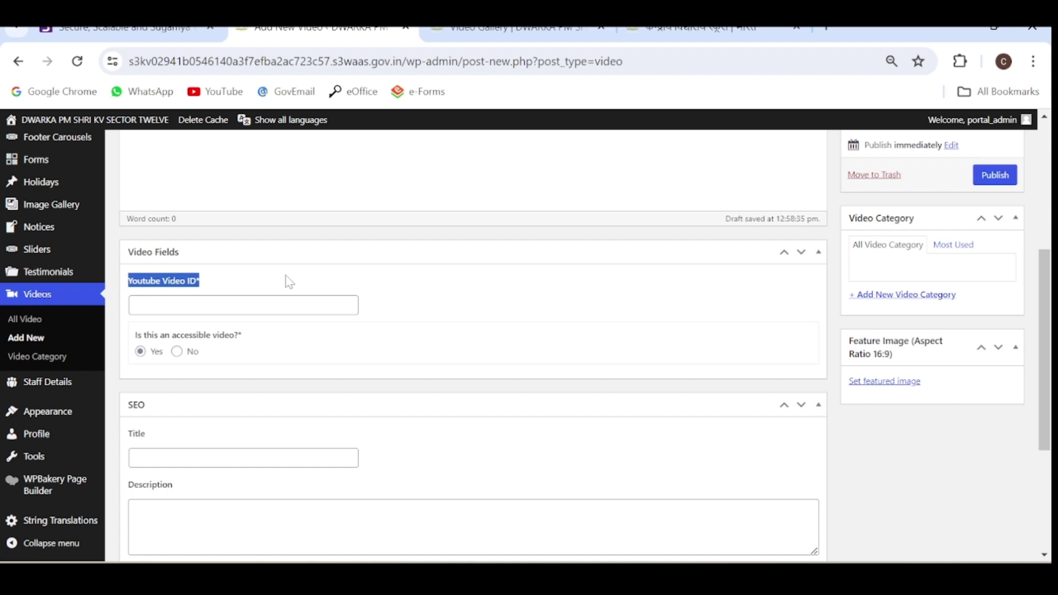
On the school's YouTube channel, open the three-dot menu for the 'PM SHRI KV Sector 12 Dwarka, Delhi' video.
{"action": "key", "text": "alt+Tab"}
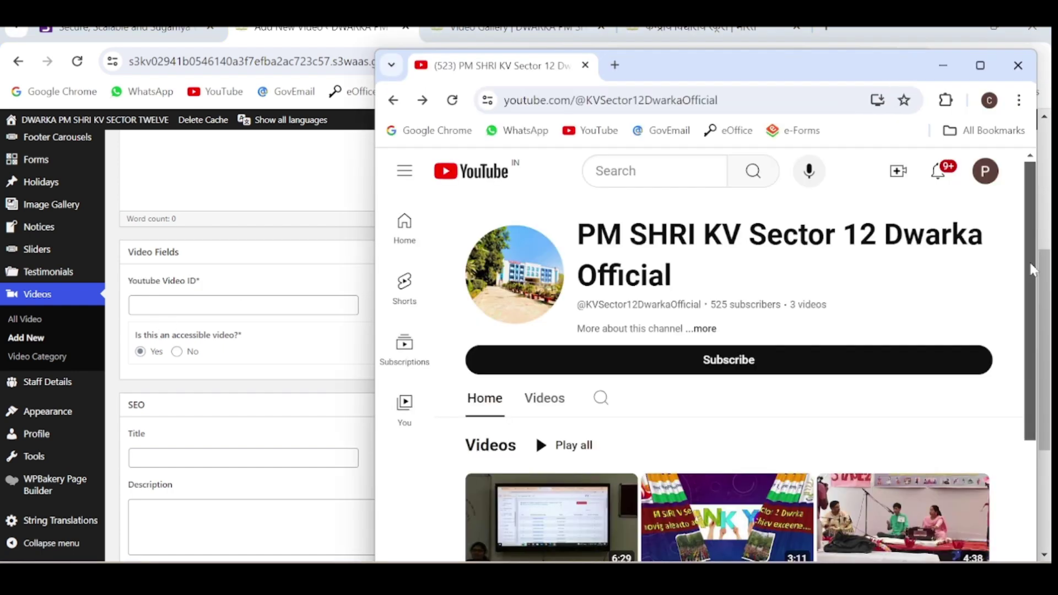
{"action": "left_click_drag", "start_coordinate": [1031, 270], "coordinate": [1040, 395]}
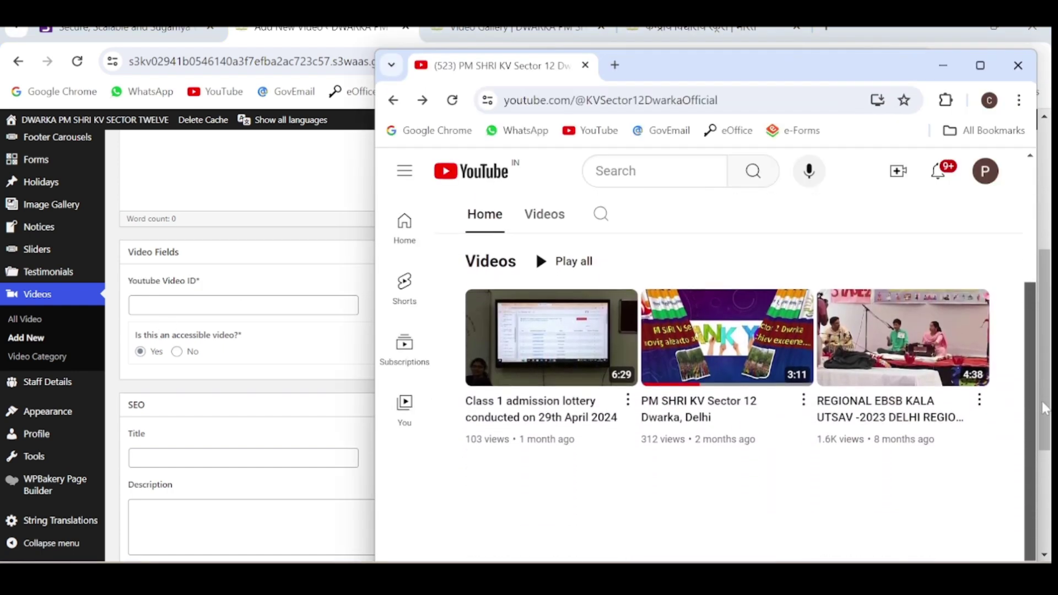
{"action": "left_click", "coordinate": [753, 267]}
{"action": "left_click_drag", "start_coordinate": [713, 273], "coordinate": [775, 256]}
{"action": "mouse_move", "coordinate": [801, 382]}
{"action": "left_mouse_down"}
{"action": "mouse_move", "coordinate": [788, 395]}
{"action": "mouse_move", "coordinate": [809, 410]}
{"action": "mouse_move", "coordinate": [810, 385]}
{"action": "left_mouse_up"}
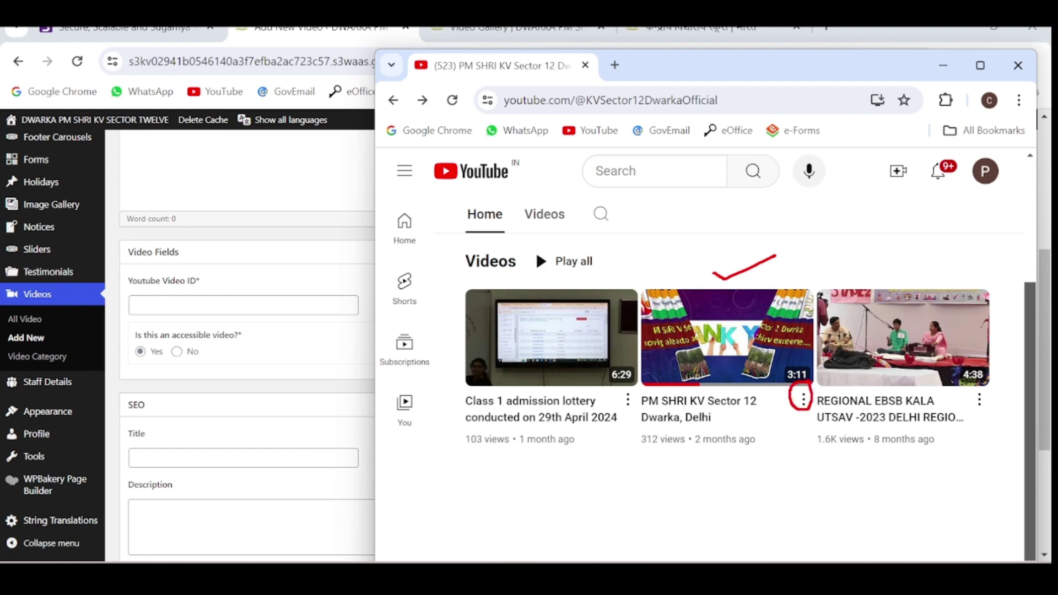
{"action": "left_click", "coordinate": [803, 402]}
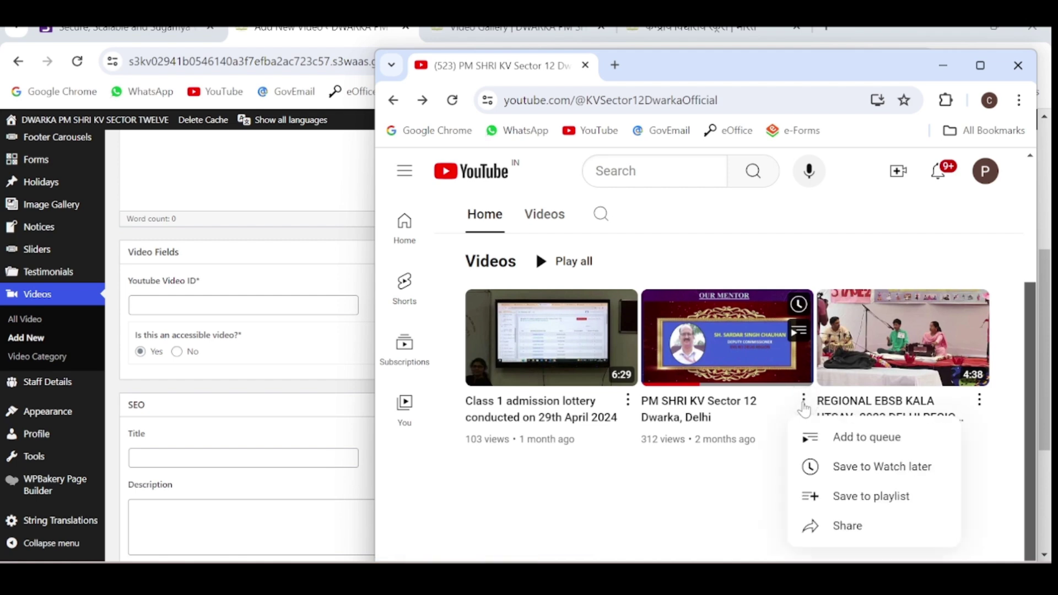
Open the video's Share dialog and look over its short link and embed options.
{"action": "left_click", "coordinate": [846, 530]}
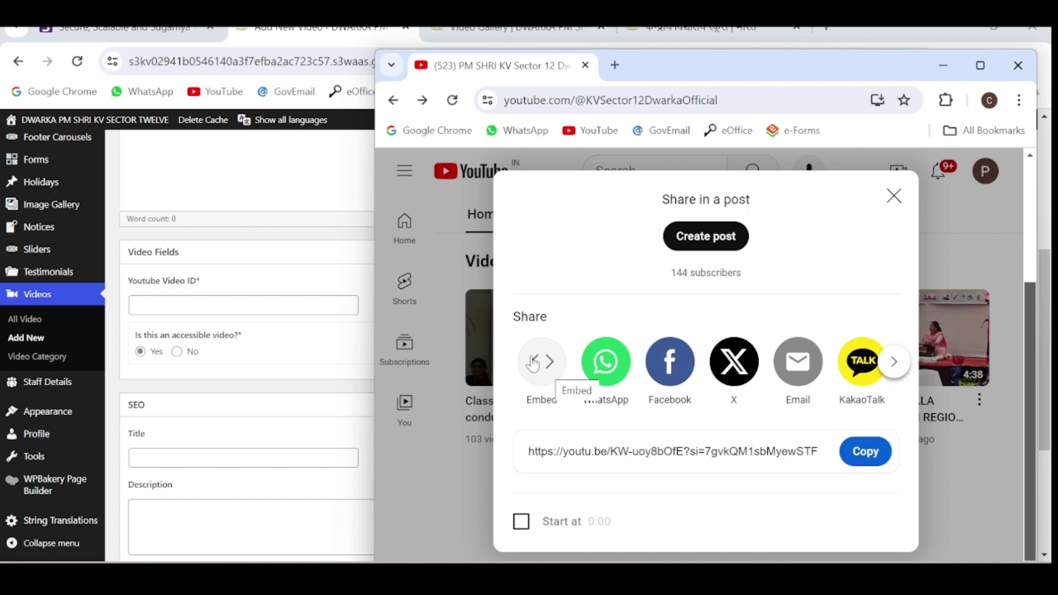
{"action": "left_click", "coordinate": [534, 364]}
{"action": "mouse_move", "coordinate": [528, 329]}
{"action": "left_mouse_down"}
{"action": "mouse_move", "coordinate": [537, 339]}
{"action": "mouse_move", "coordinate": [587, 316]}
{"action": "left_mouse_up"}
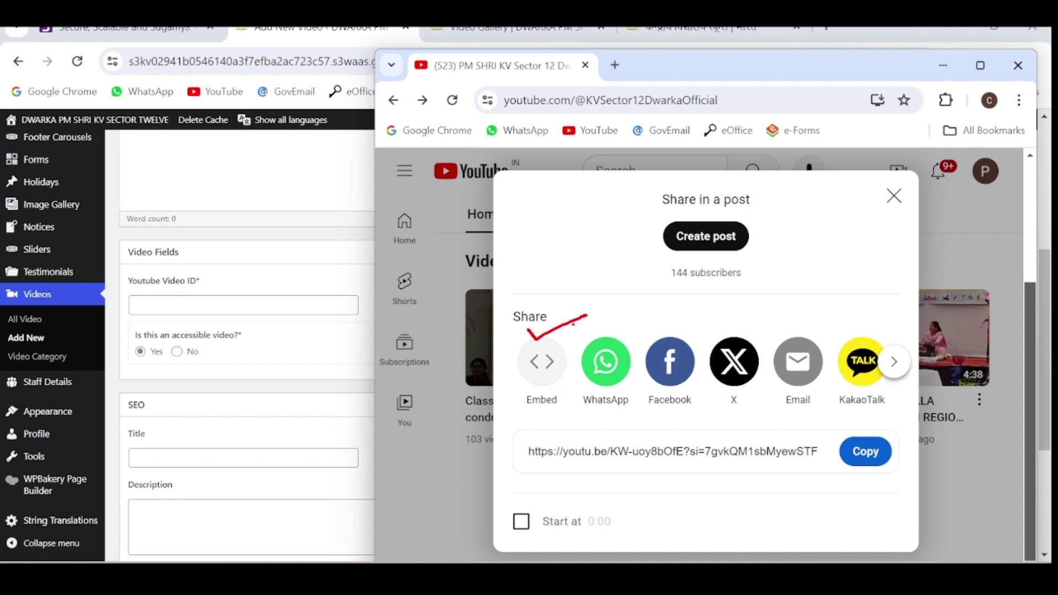
{"action": "left_click_drag", "start_coordinate": [532, 410], "coordinate": [560, 408]}
{"action": "left_click_drag", "start_coordinate": [581, 465], "coordinate": [694, 467]}
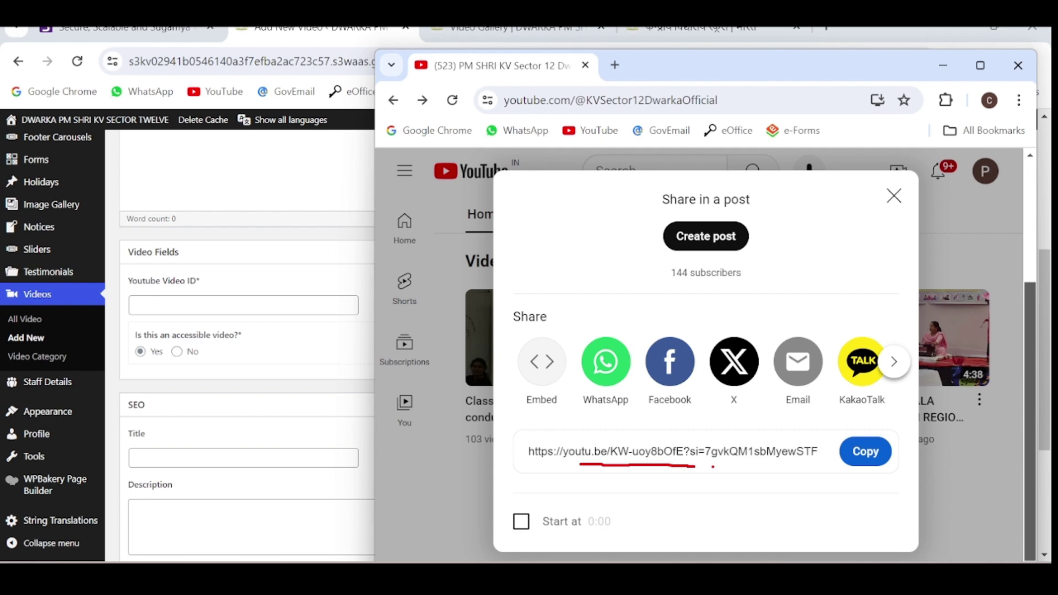
{"action": "key", "text": "Escape"}
{"action": "left_click_drag", "start_coordinate": [534, 335], "coordinate": [578, 322]}
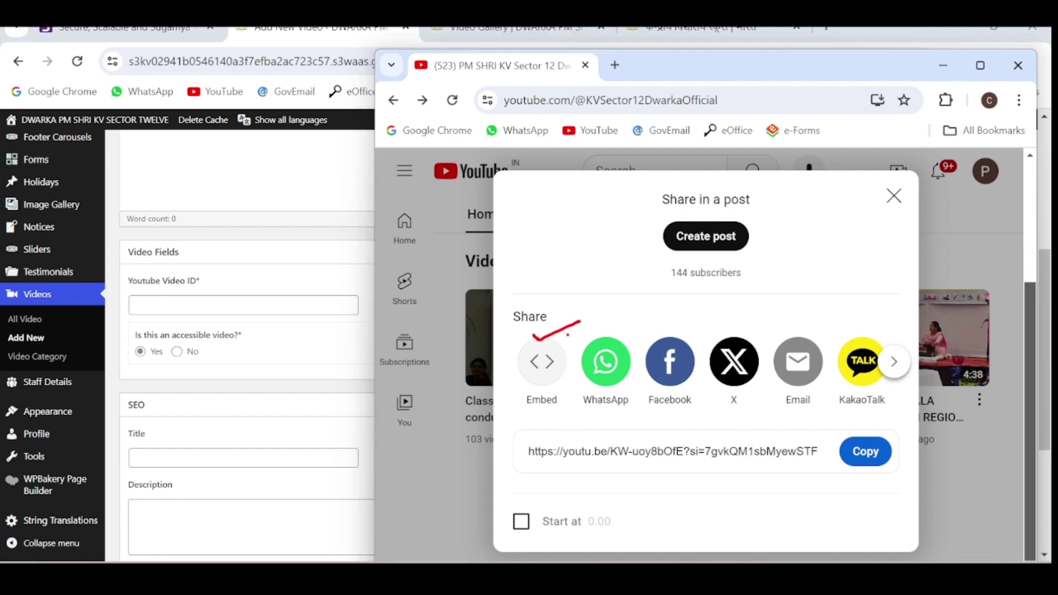
{"action": "key", "text": "Escape"}
Copy the video ID KW-uoy8bOfE from the embed code into the post's Youtube Video ID field.
{"action": "left_click", "coordinate": [542, 364]}
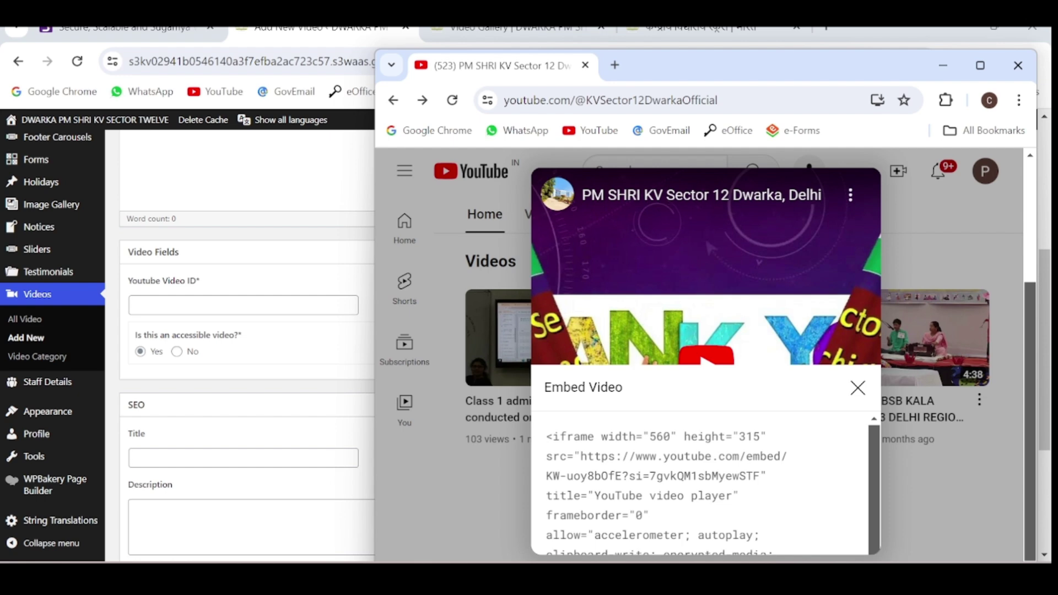
{"action": "left_click_drag", "start_coordinate": [745, 456], "coordinate": [781, 457]}
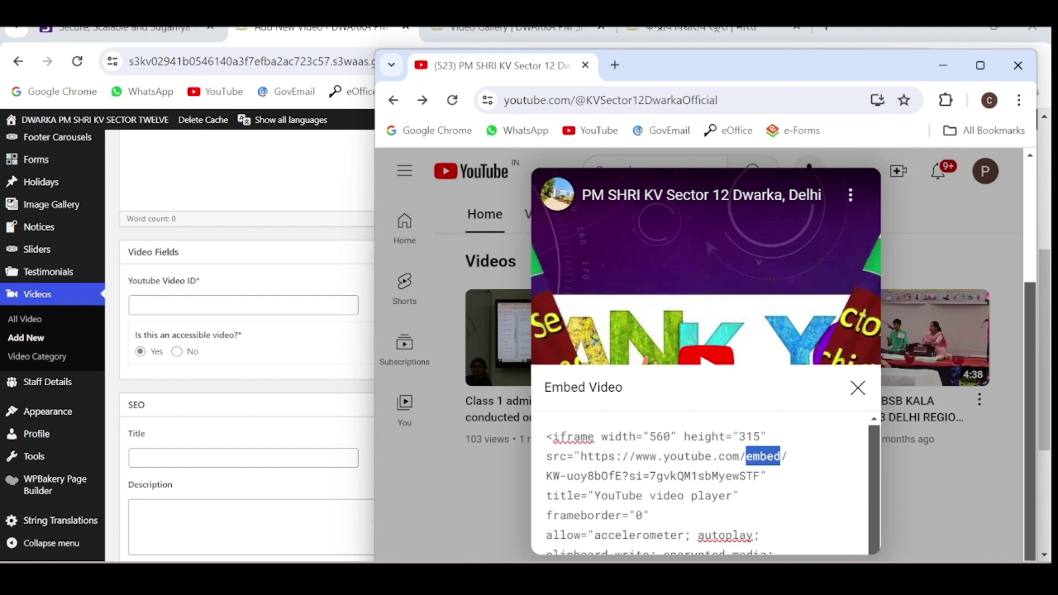
{"action": "key", "text": "ctrl+a"}
{"action": "left_click_drag", "start_coordinate": [787, 457], "coordinate": [745, 456]}
{"action": "key", "text": "ctrl+a"}
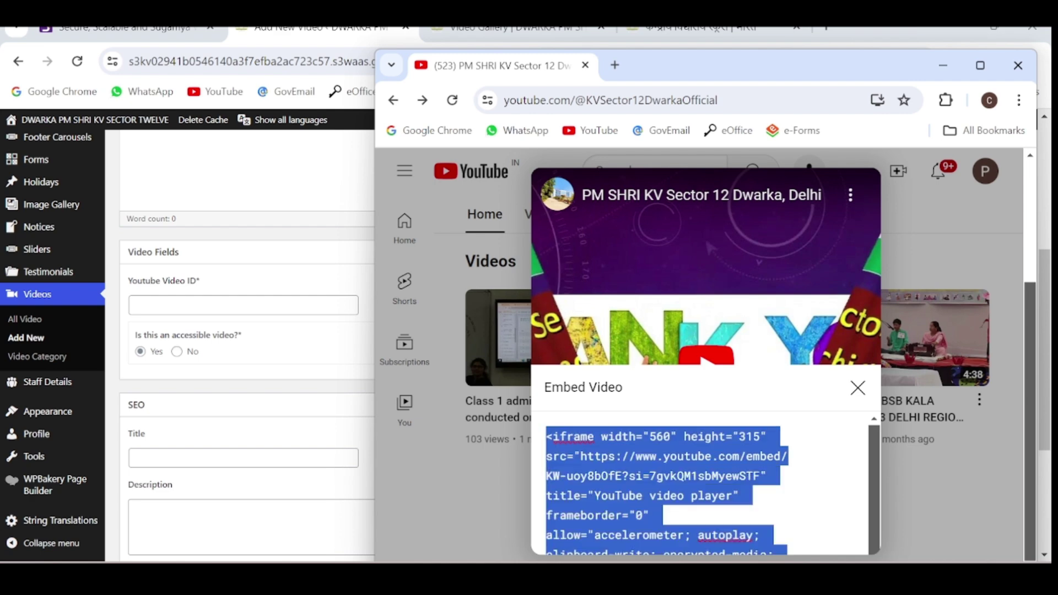
{"action": "left_click", "coordinate": [547, 477]}
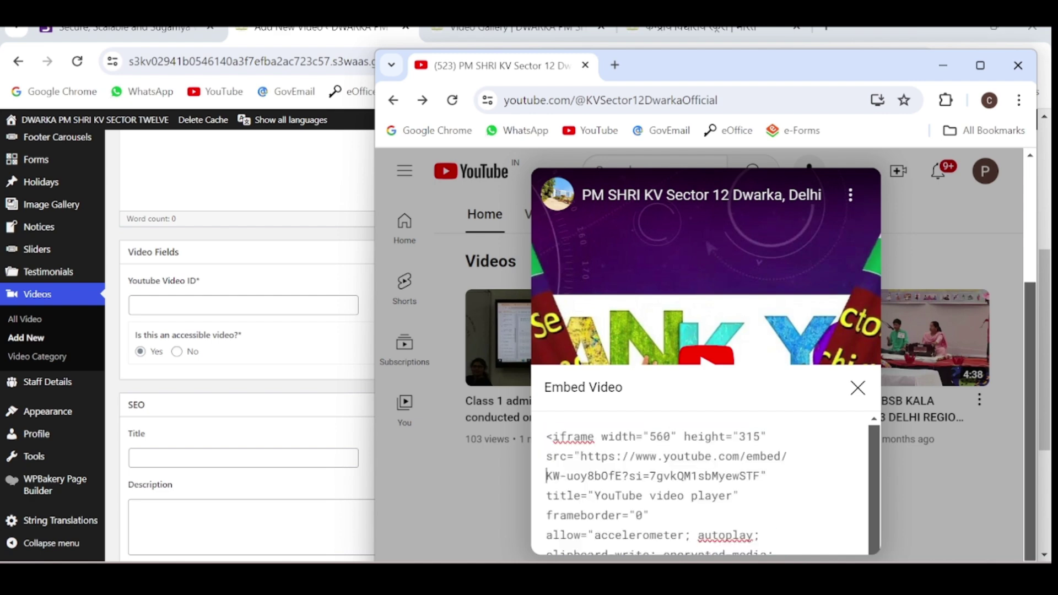
{"action": "key", "text": "shift+Right"}
{"action": "key", "text": "shift+Right"}
{"action": "key", "text": "shift+Right"}
{"action": "key", "text": "shift+Right"}
{"action": "key", "text": "shift+Right"}
{"action": "key", "text": "shift+Right"}
{"action": "key", "text": "shift+Right"}
{"action": "key", "text": "shift+Right"}
{"action": "key", "text": "shift+Right"}
{"action": "key", "text": "shift+Right"}
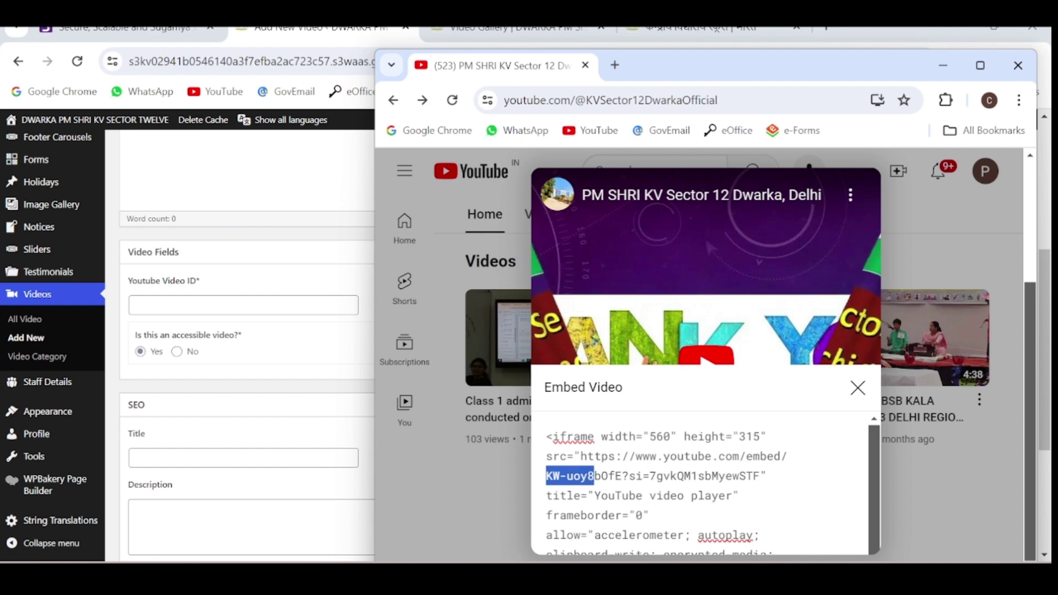
{"action": "key", "text": "shift+Right"}
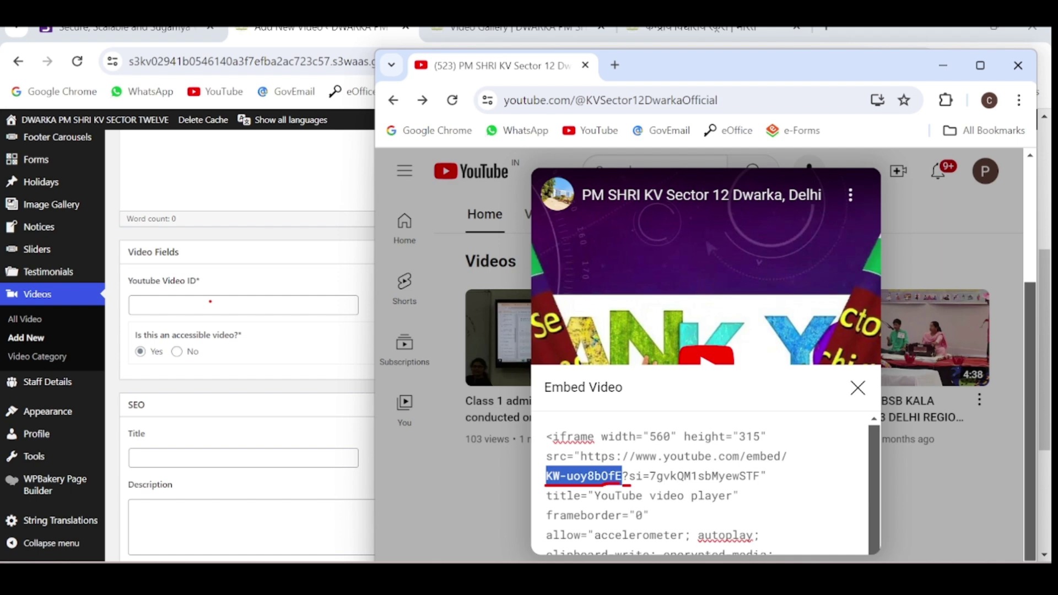
{"action": "left_click", "coordinate": [210, 305]}
{"action": "type", "text": "KW-uoy8bOfE"}
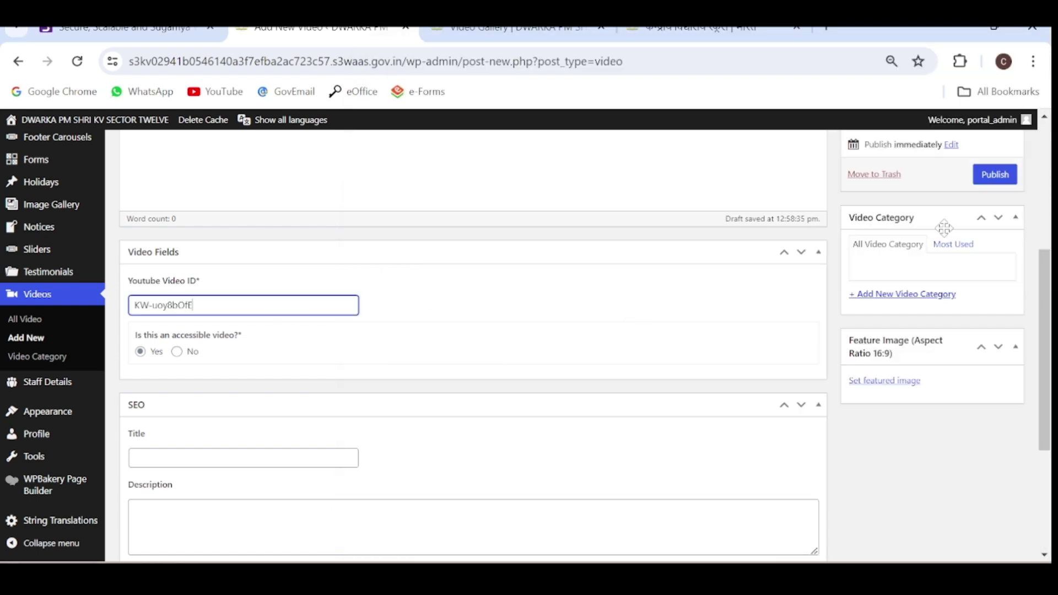
Publish the English video post and clear the site cache with Delete Cache.
{"action": "left_click", "coordinate": [996, 176]}
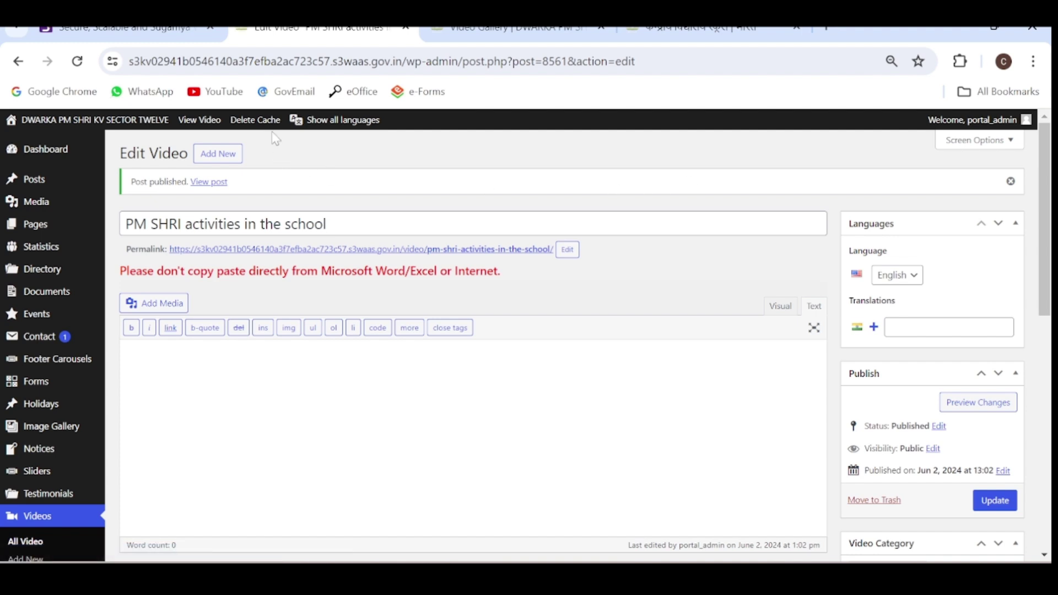
{"action": "left_click", "coordinate": [259, 120]}
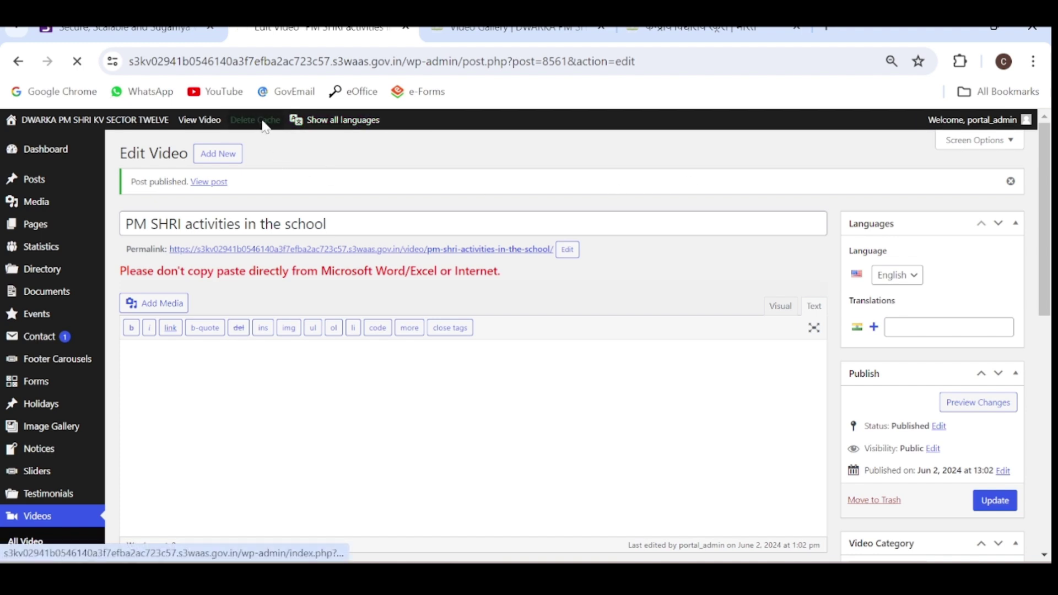
{"action": "scroll", "coordinate": [531, 138], "scroll_direction": "down", "scroll_amount": 5}
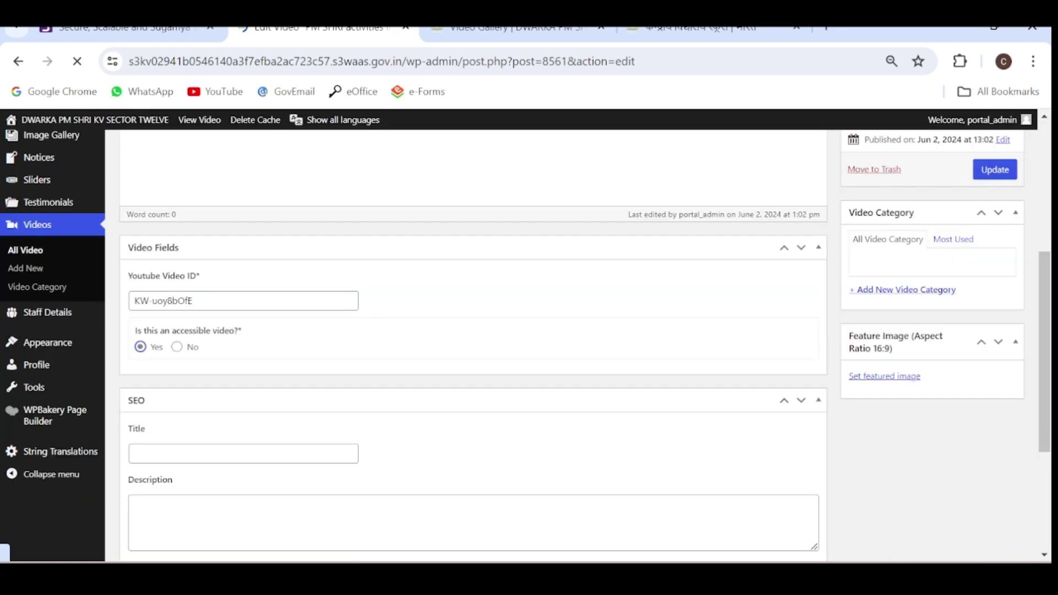
Clear the cache on the public Video Gallery and confirm 'PM SHRI activities in the school' now appears.
{"action": "left_click", "coordinate": [516, 29]}
{"action": "mouse_move", "coordinate": [475, 249]}
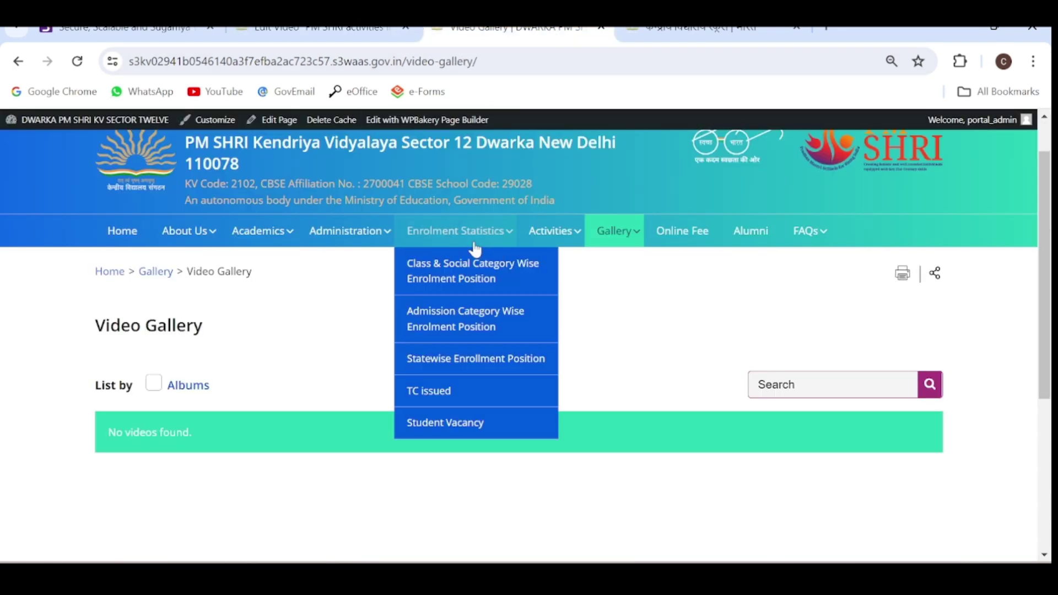
{"action": "left_click", "coordinate": [333, 121]}
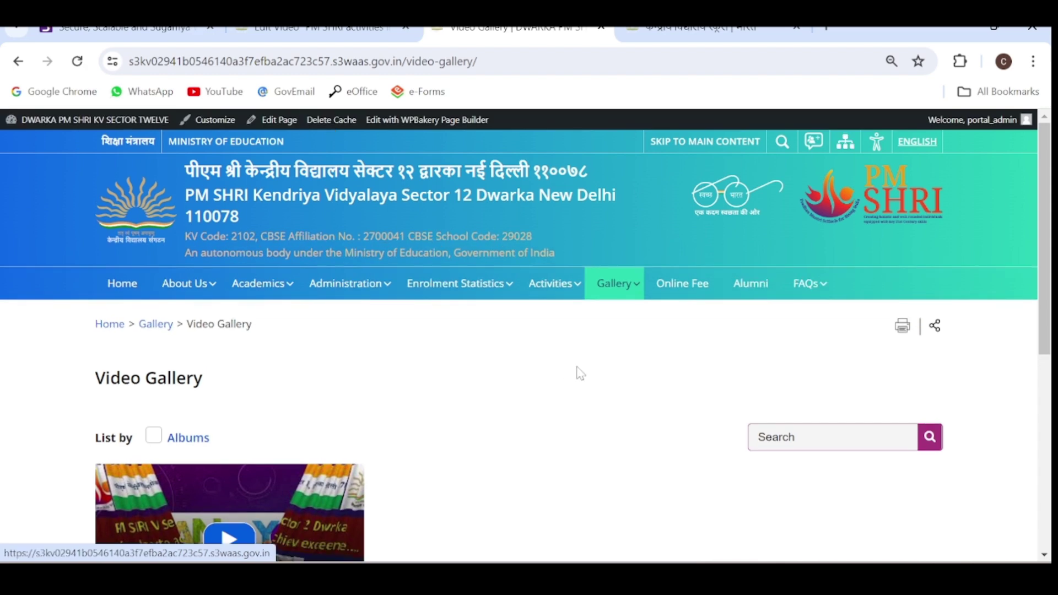
{"action": "scroll", "coordinate": [577, 368], "scroll_direction": "down", "scroll_amount": 3}
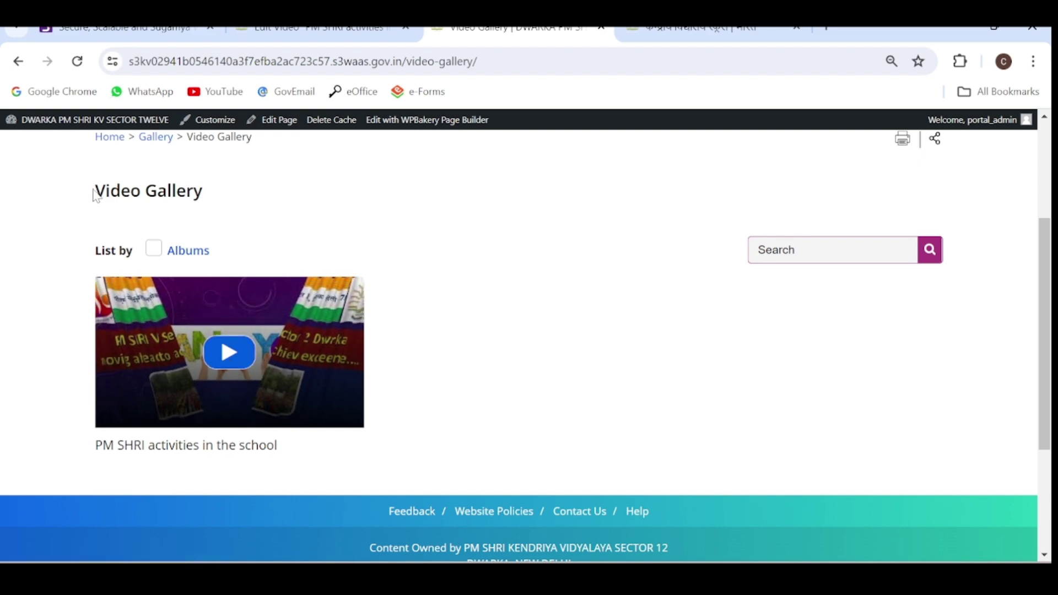
{"action": "left_click_drag", "start_coordinate": [94, 192], "coordinate": [219, 203]}
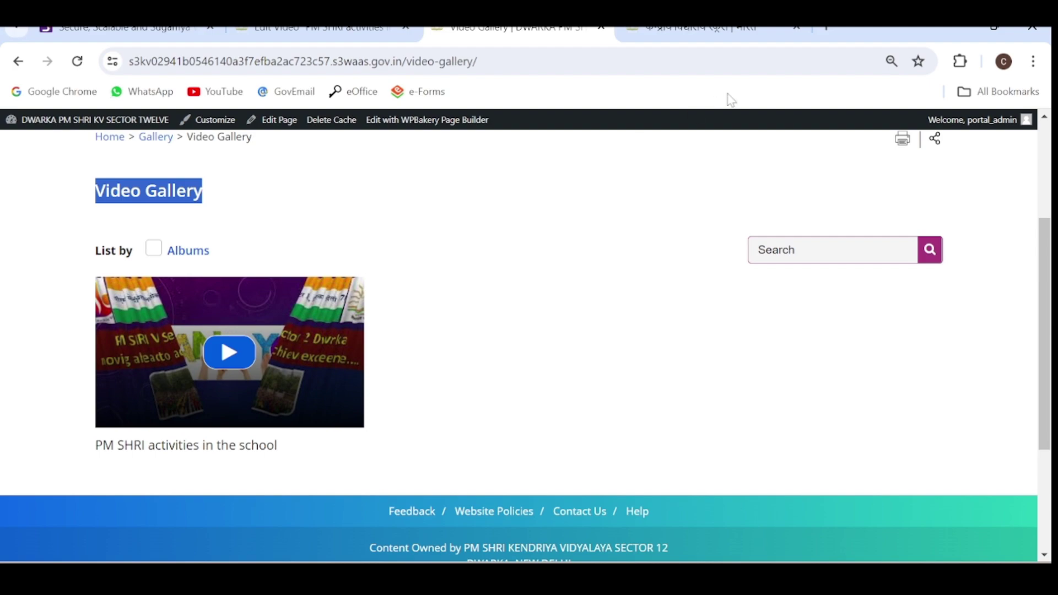
On the Hindi site, open गेलरी > वीडियो गैलरी and confirm it still shows no videos.
{"action": "left_click", "coordinate": [727, 30]}
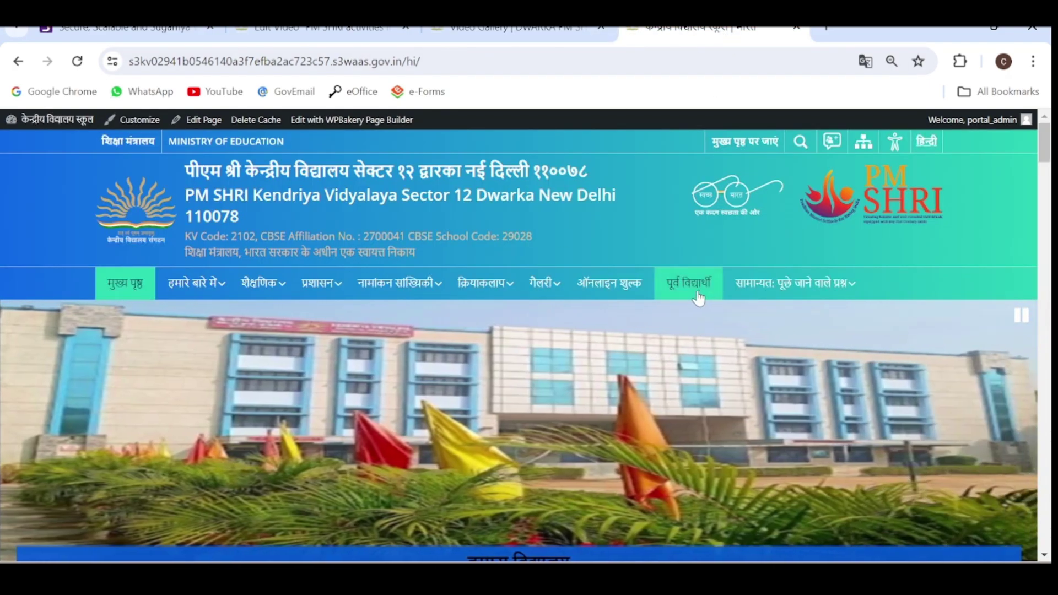
{"action": "mouse_move", "coordinate": [543, 284]}
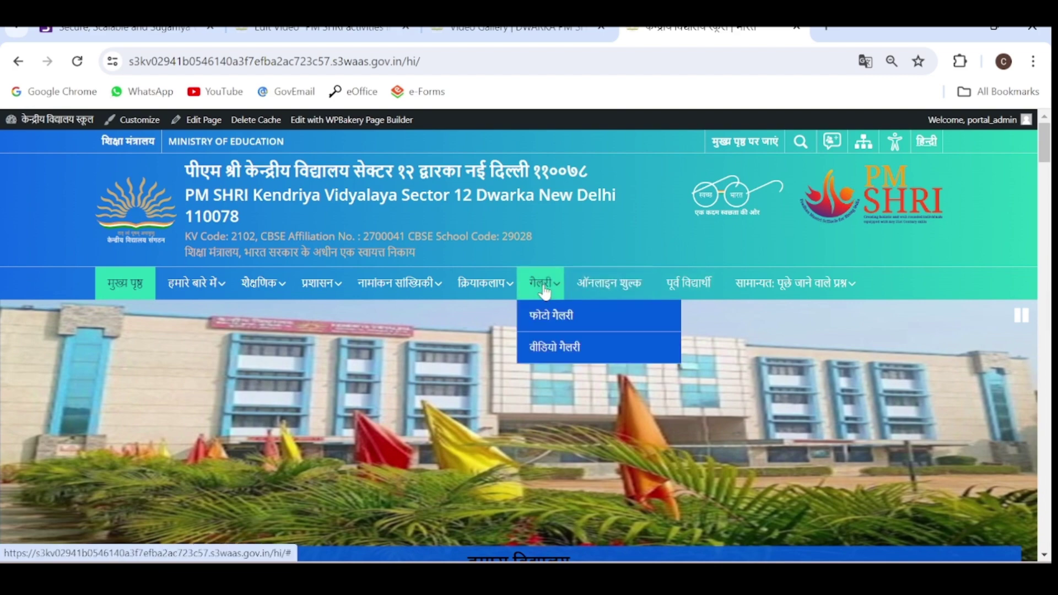
{"action": "left_click", "coordinate": [544, 346]}
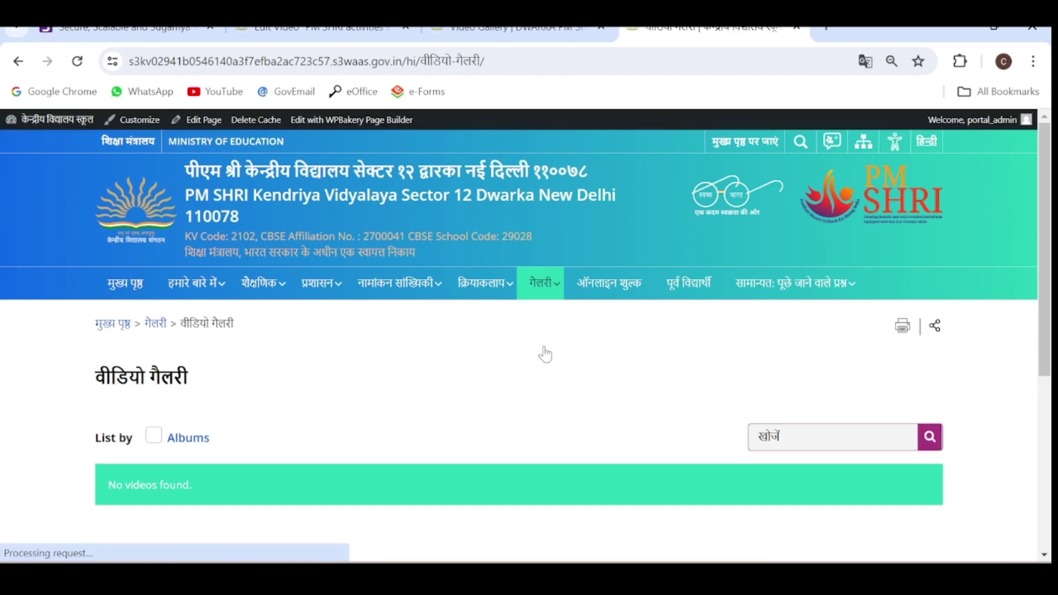
{"action": "left_click_drag", "start_coordinate": [1046, 324], "coordinate": [1046, 374]}
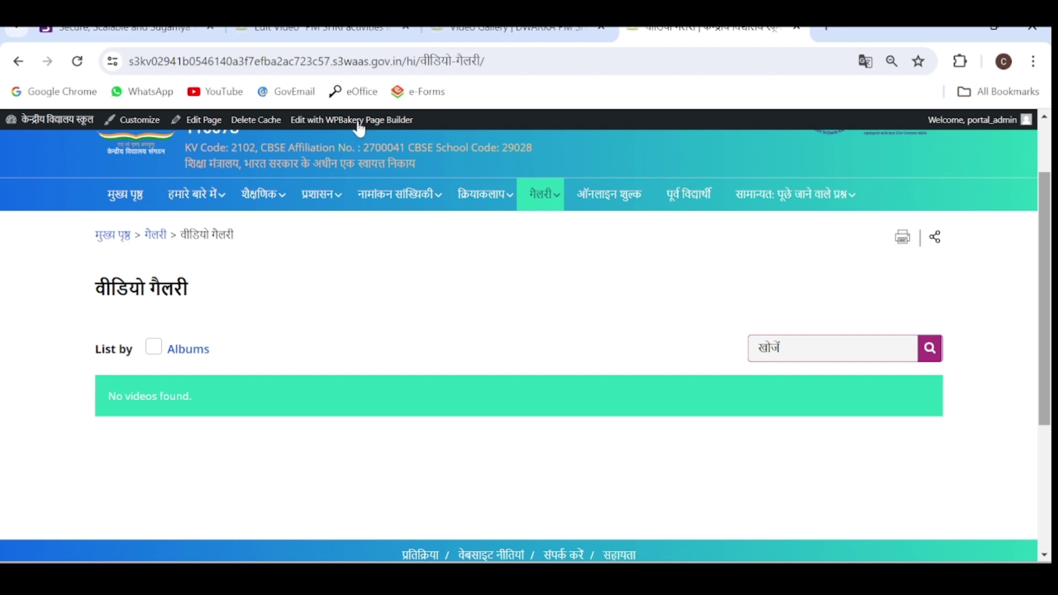
Create a Hindi translation of the video post titled स्कूल में पीएम श्री की गतिविधियाँ.
{"action": "left_click", "coordinate": [307, 37]}
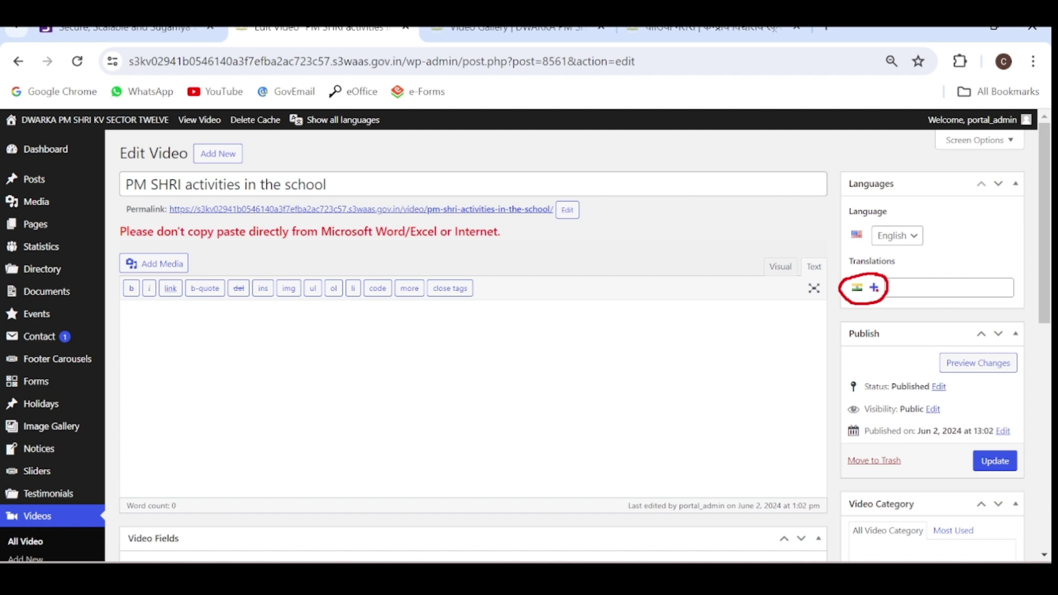
{"action": "left_click", "coordinate": [875, 289]}
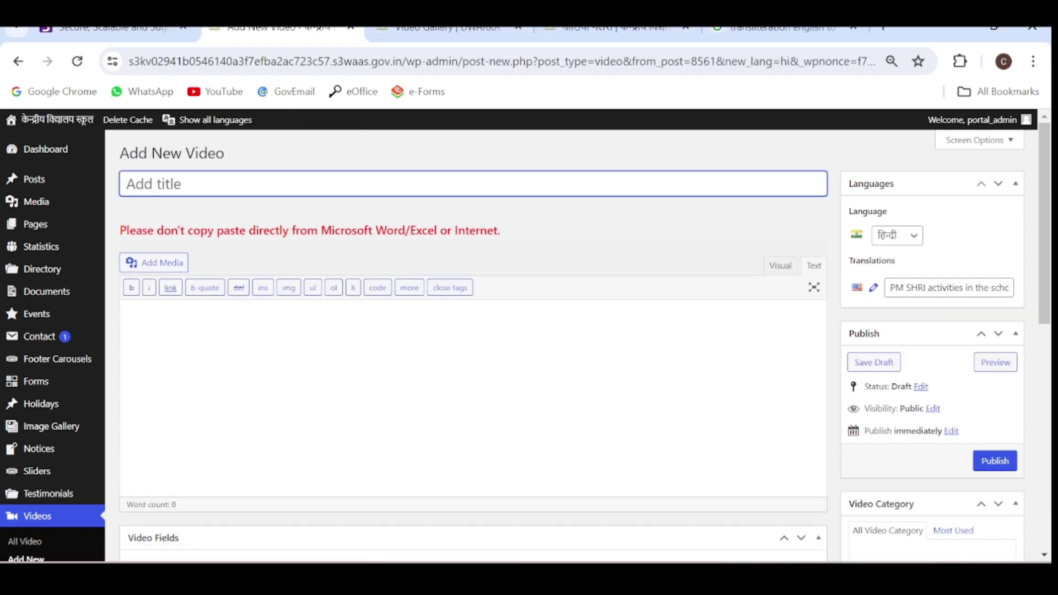
{"action": "type", "text": "स्कूल में पीएम श्री की गतिविधियाँ"}
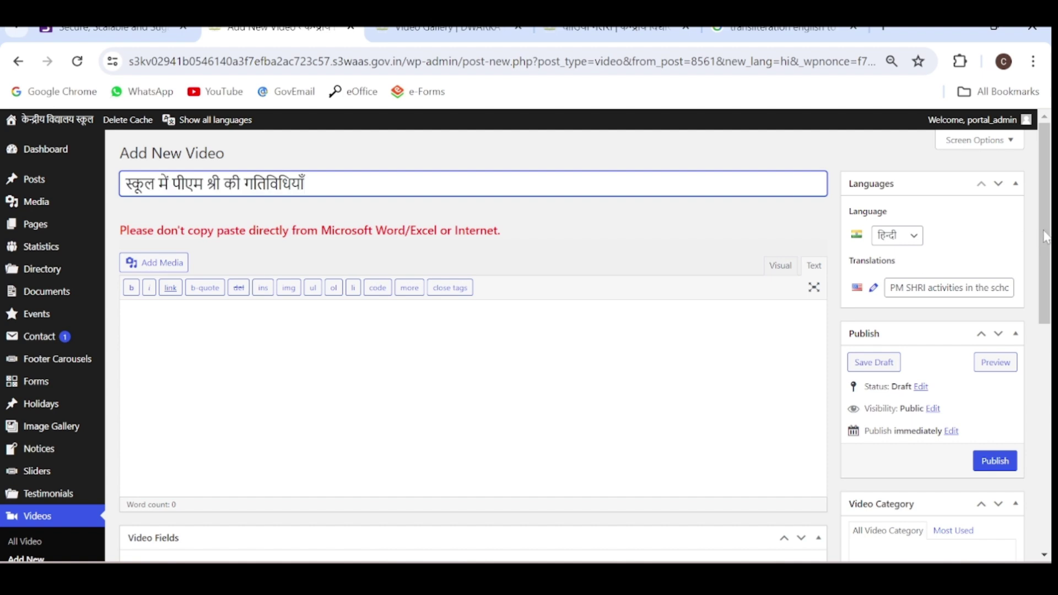
Review the Hindi post's video ID and settings, then publish it.
{"action": "left_click_drag", "start_coordinate": [1042, 240], "coordinate": [1038, 336]}
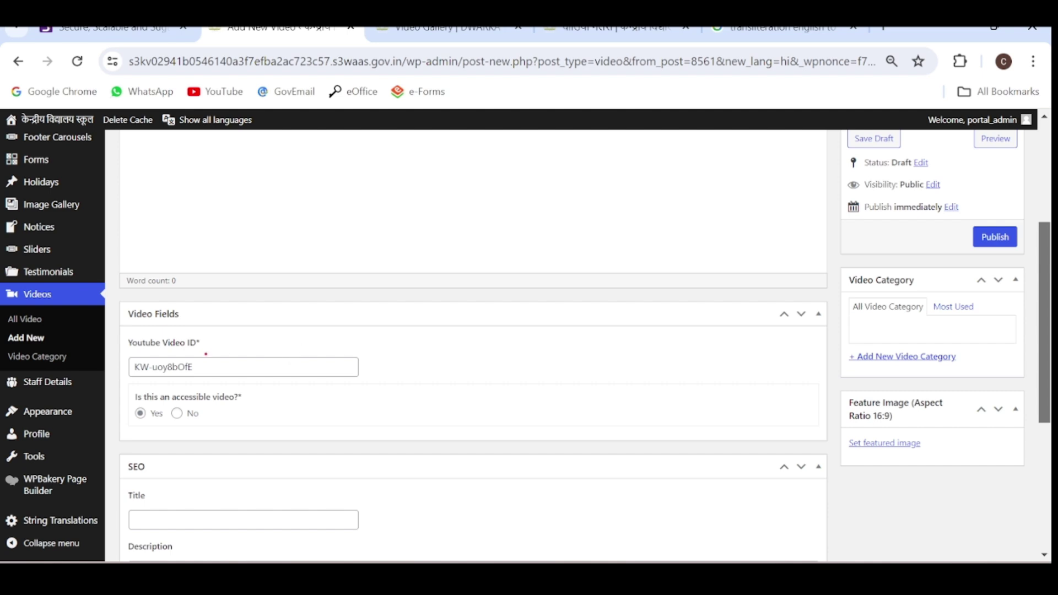
{"action": "left_click_drag", "start_coordinate": [206, 353], "coordinate": [263, 340]}
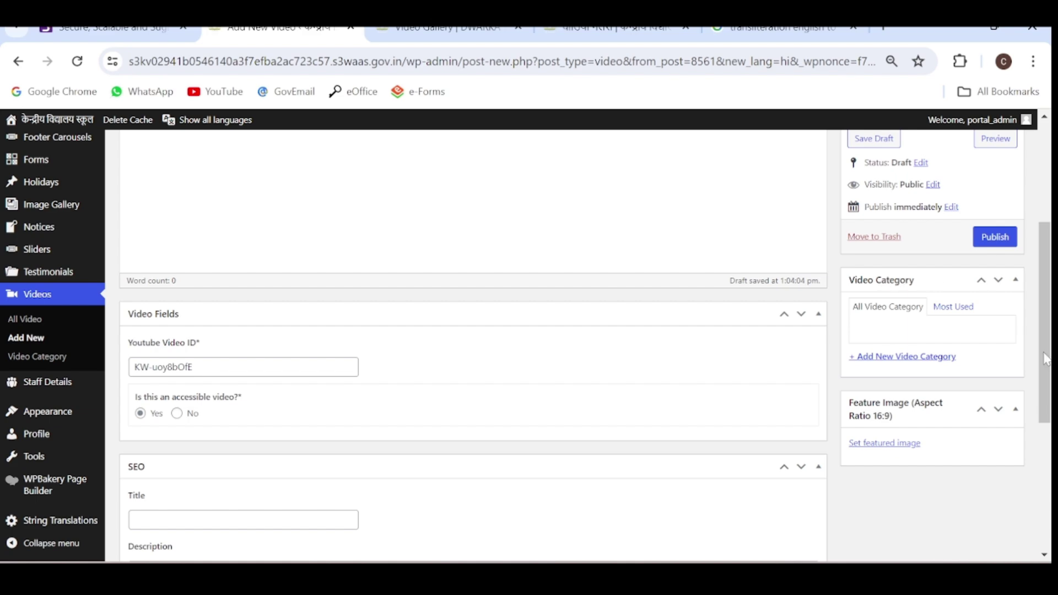
{"action": "left_click_drag", "start_coordinate": [1045, 359], "coordinate": [1049, 233]}
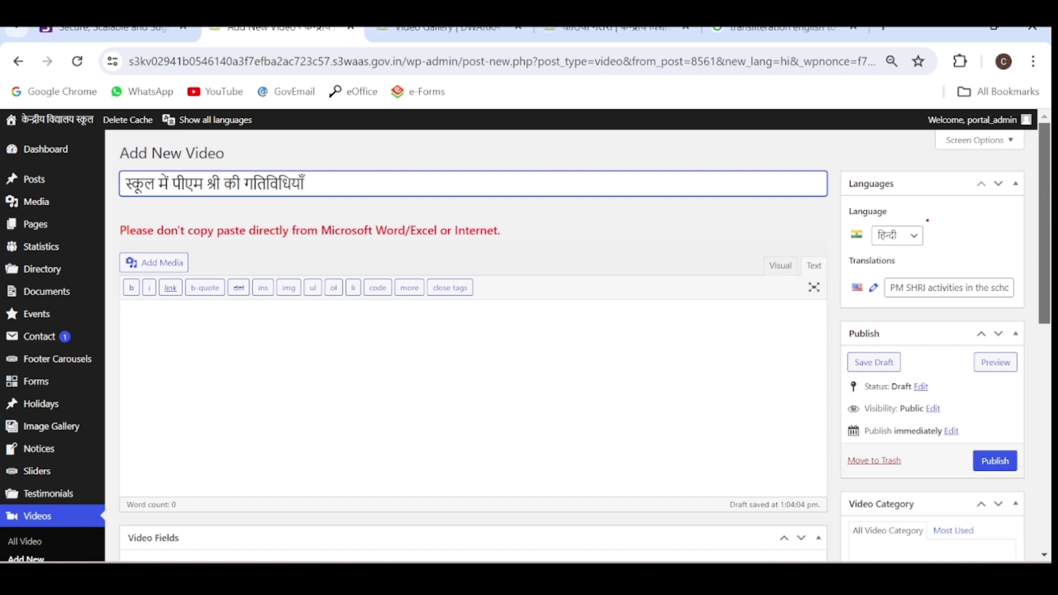
{"action": "left_click_drag", "start_coordinate": [928, 220], "coordinate": [970, 217]}
{"action": "mouse_move", "coordinate": [953, 266]}
{"action": "left_mouse_down"}
{"action": "mouse_move", "coordinate": [960, 278]}
{"action": "mouse_move", "coordinate": [987, 257]}
{"action": "left_mouse_up"}
{"action": "mouse_move", "coordinate": [332, 172]}
{"action": "left_mouse_down"}
{"action": "mouse_move", "coordinate": [339, 180]}
{"action": "mouse_move", "coordinate": [401, 150]}
{"action": "left_mouse_up"}
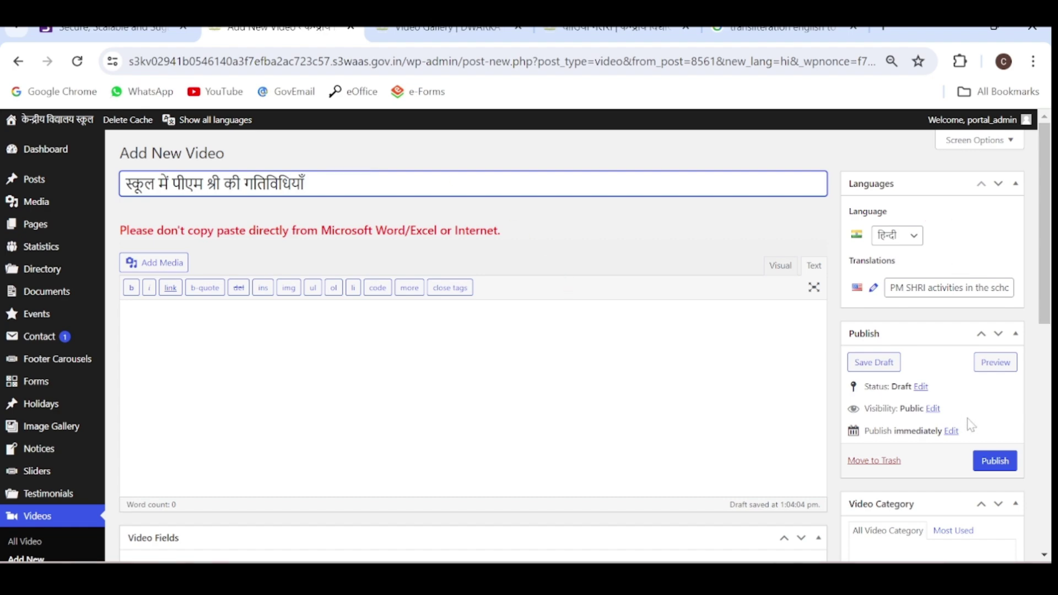
{"action": "left_click", "coordinate": [993, 463]}
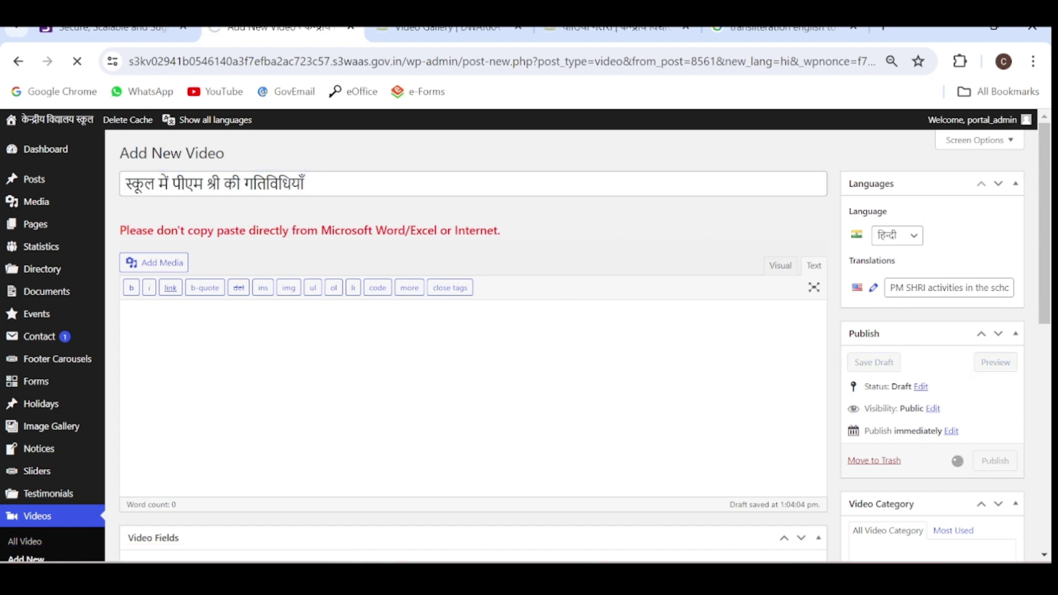
Confirm the Hindi gallery lists स्कूल में पीएम श्री की गतिविधियाँ and that the video plays.
{"action": "left_click", "coordinate": [612, 30]}
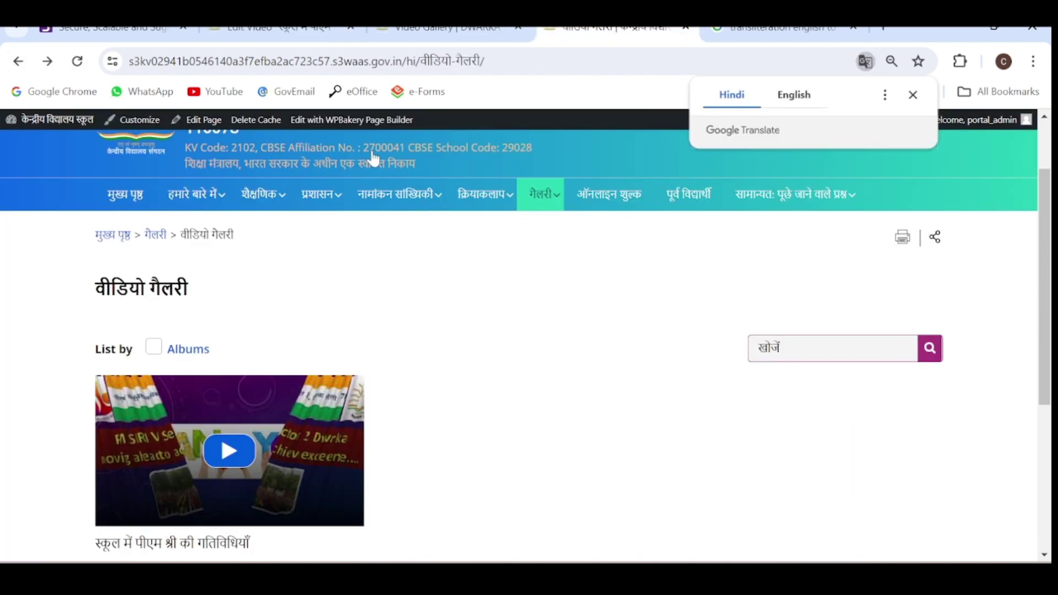
{"action": "left_click", "coordinate": [913, 95]}
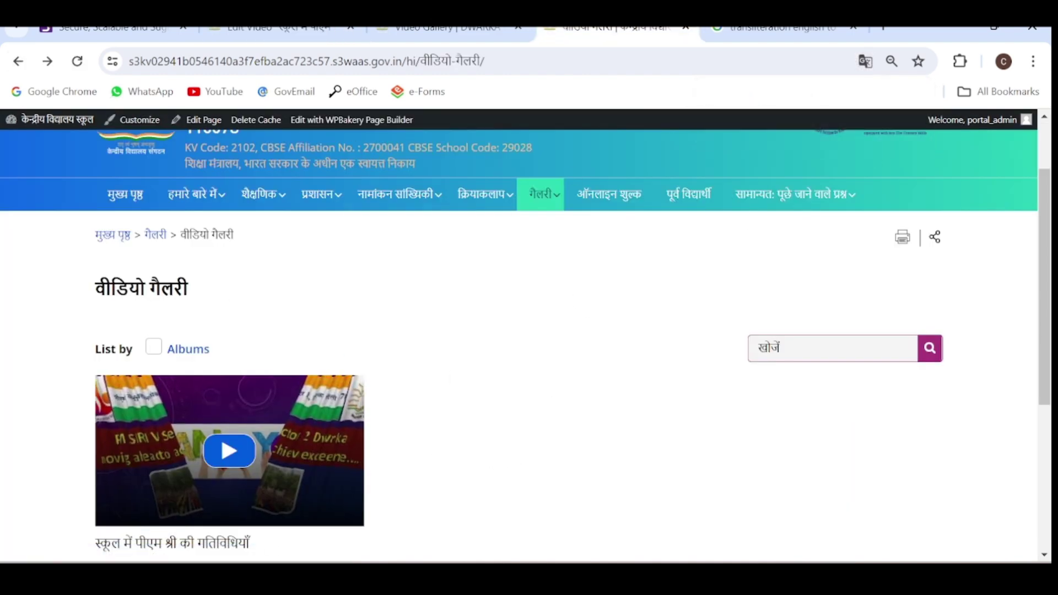
{"action": "left_click_drag", "start_coordinate": [95, 543], "coordinate": [263, 554]}
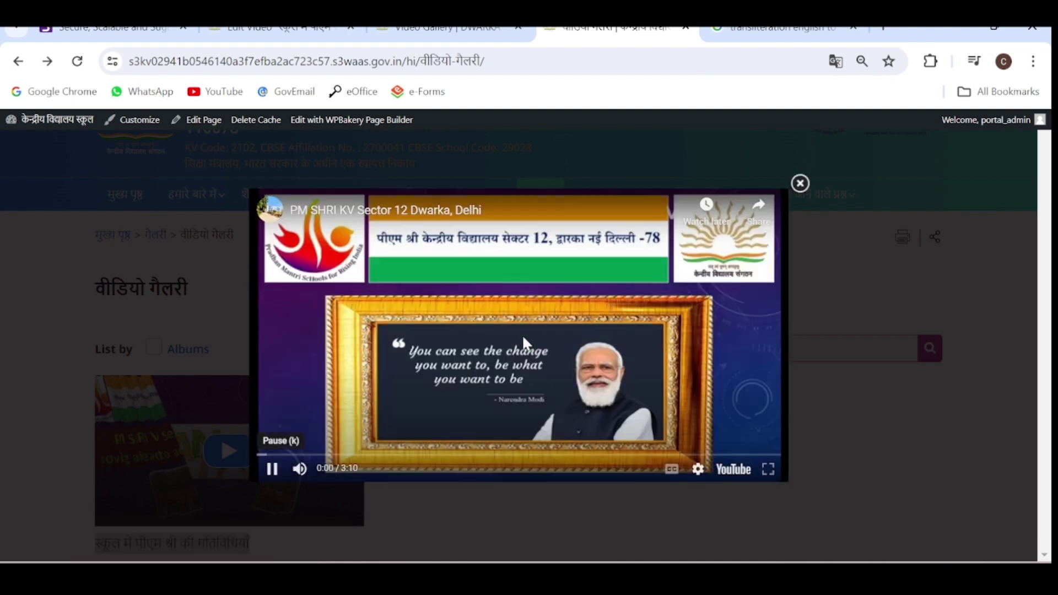
{"action": "left_click", "coordinate": [272, 469]}
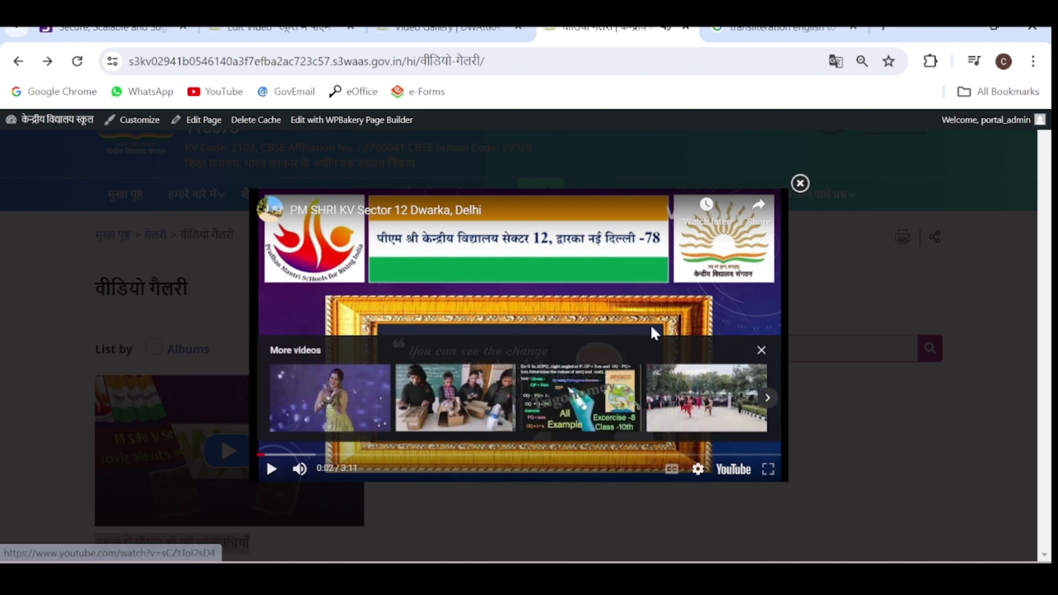
{"action": "left_click", "coordinate": [800, 186]}
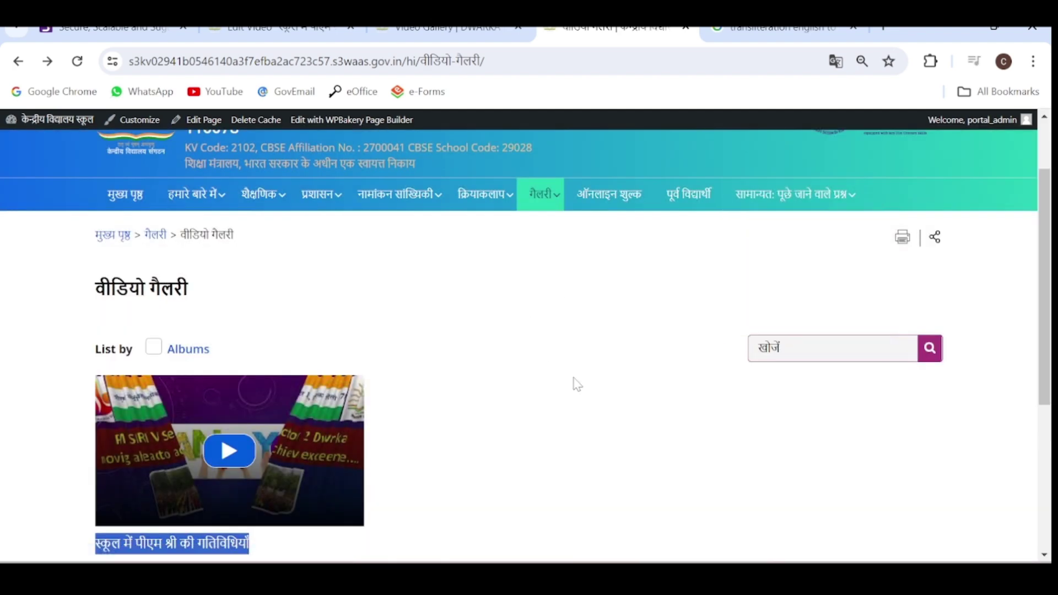